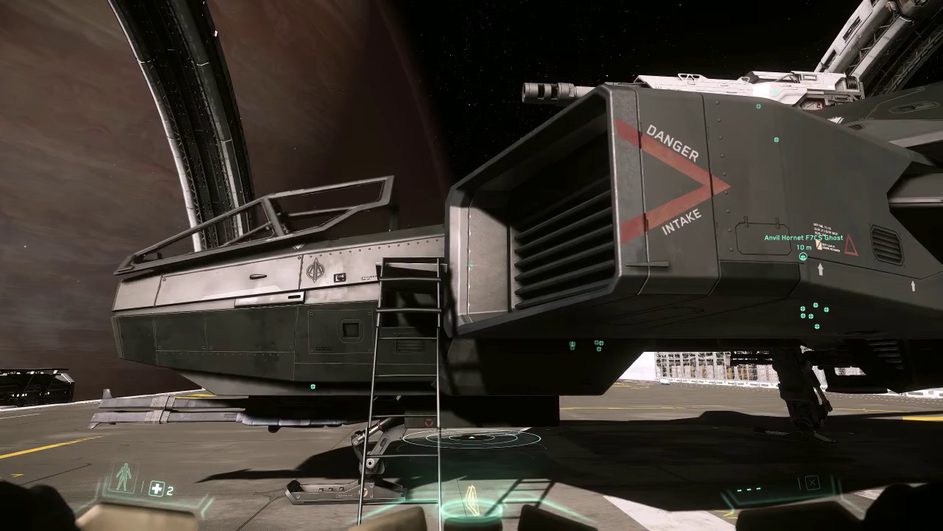
key(f)
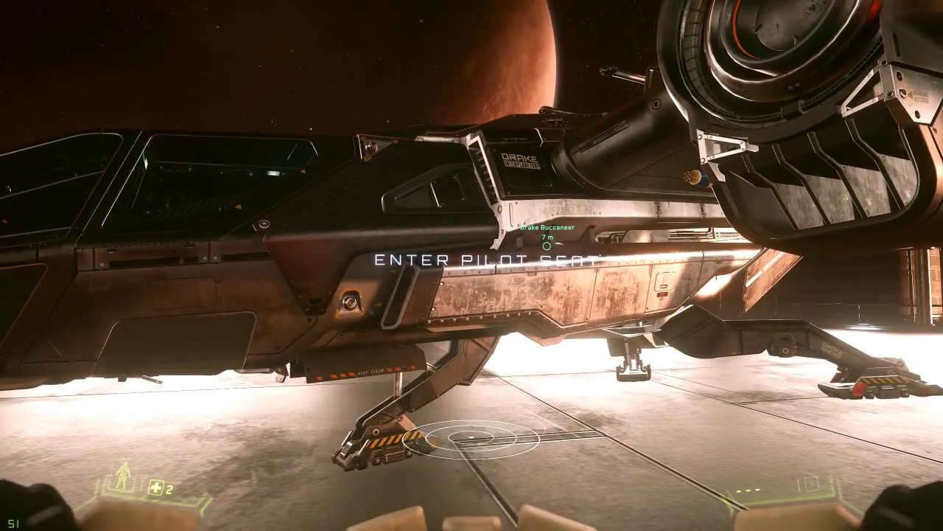
key(s)
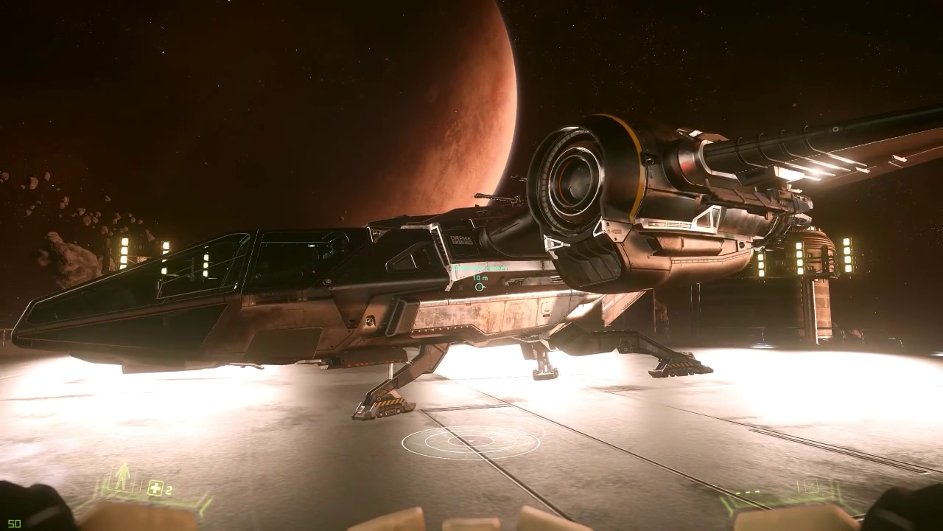
Step: Switch to the Star Citizen launcher and look at the Verify option for analyzing game files in its settings
key(alt+Tab)
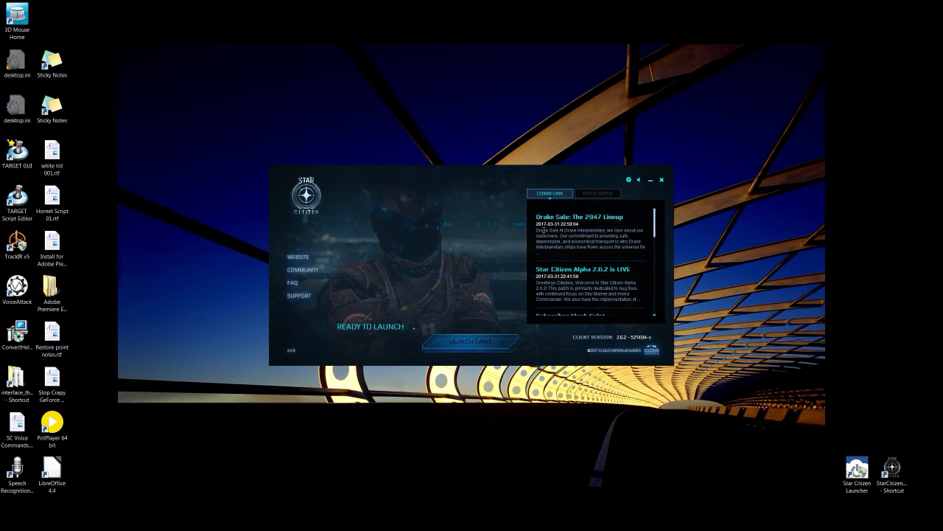
click(629, 182)
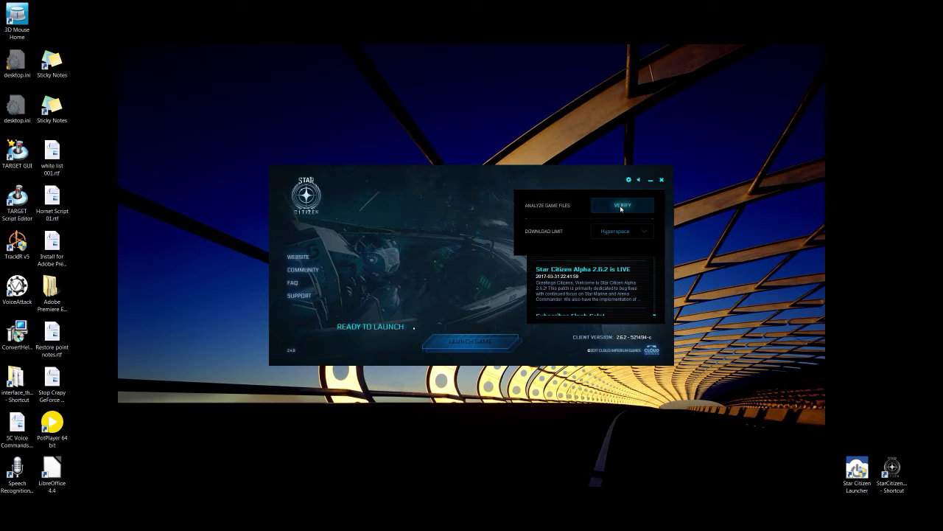
click(620, 207)
click(629, 180)
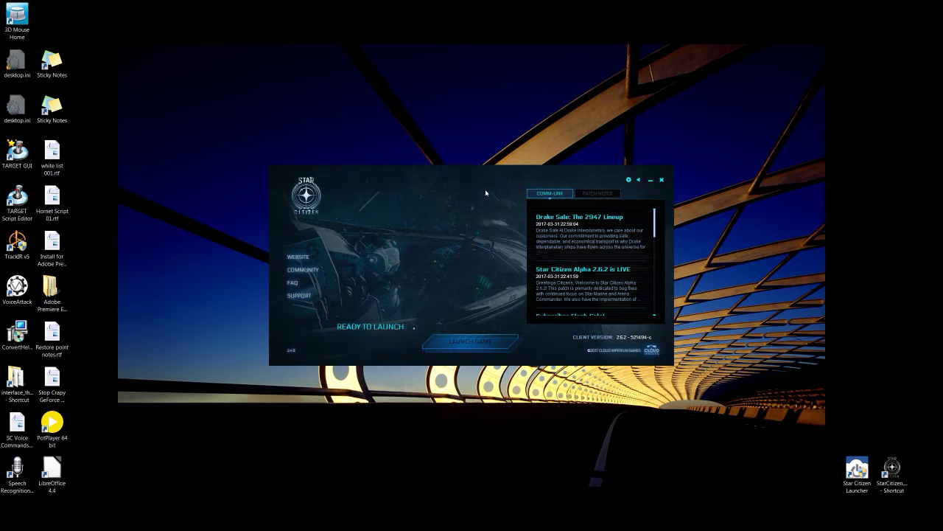
Step: Sign in to the launcher and read the Alpha 2.6.2 patch notes on deleting the USER folder after patching
key(alt+F9)
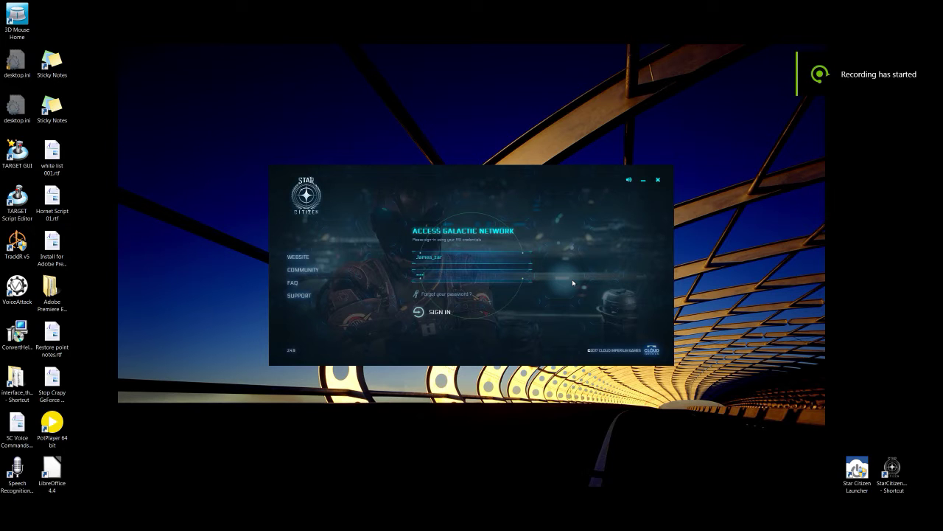
key(Return)
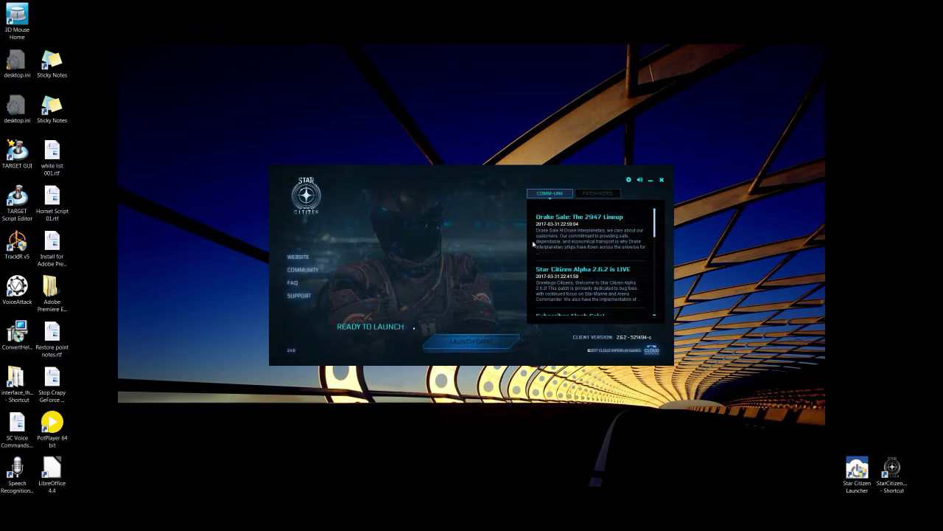
click(591, 196)
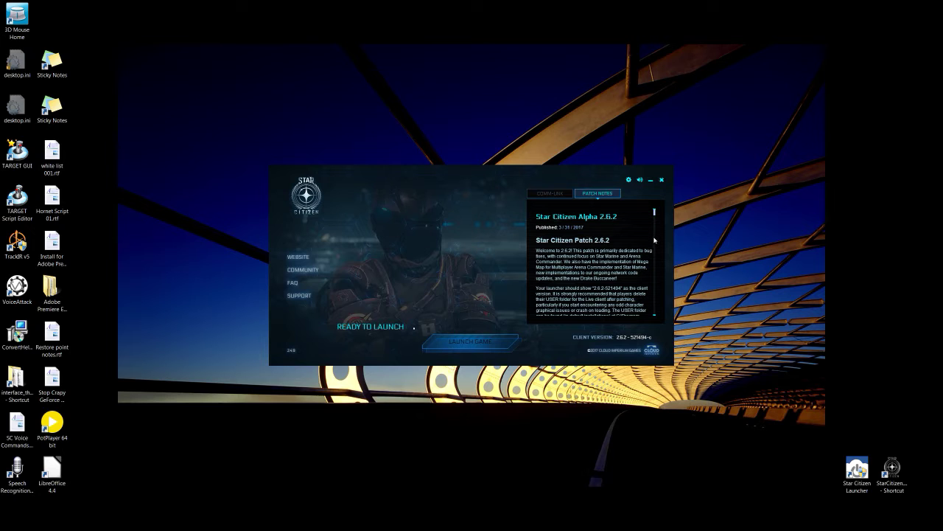
scroll(639, 264, down, 1)
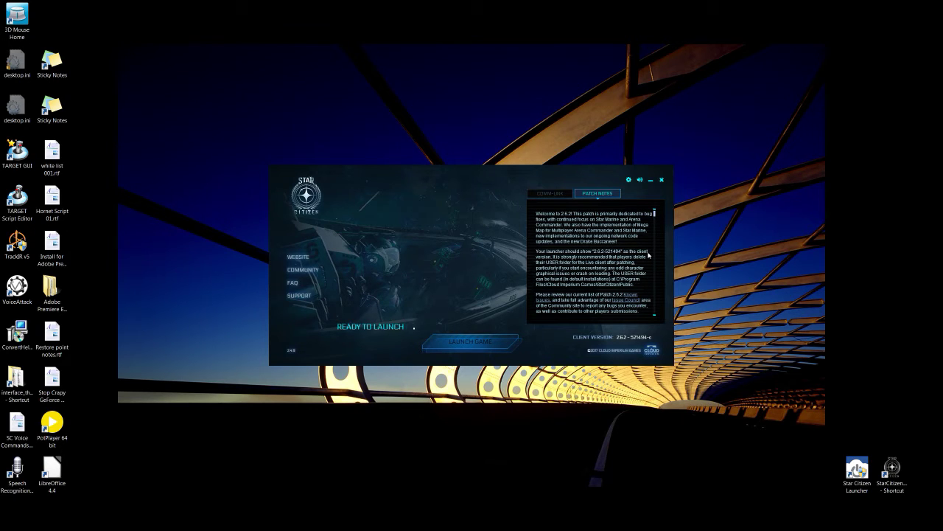
scroll(649, 255, down, 1)
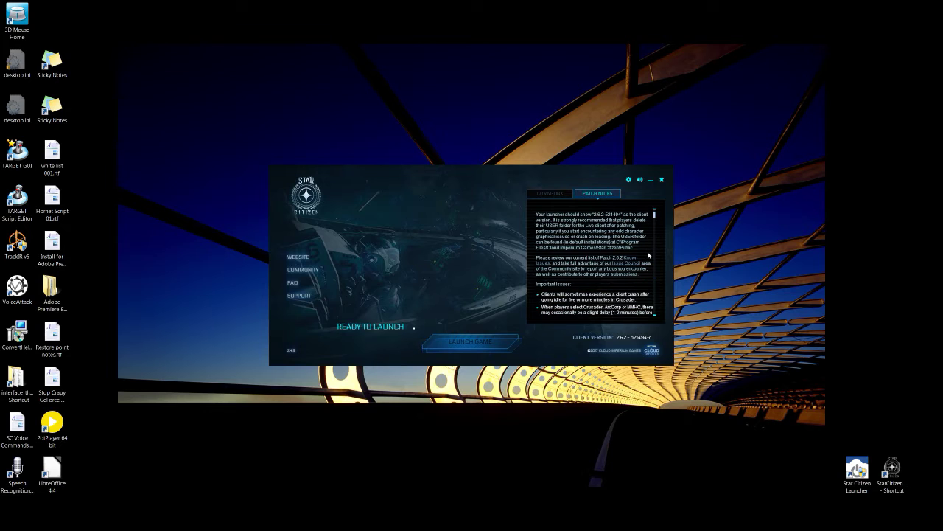
scroll(648, 255, up, 1)
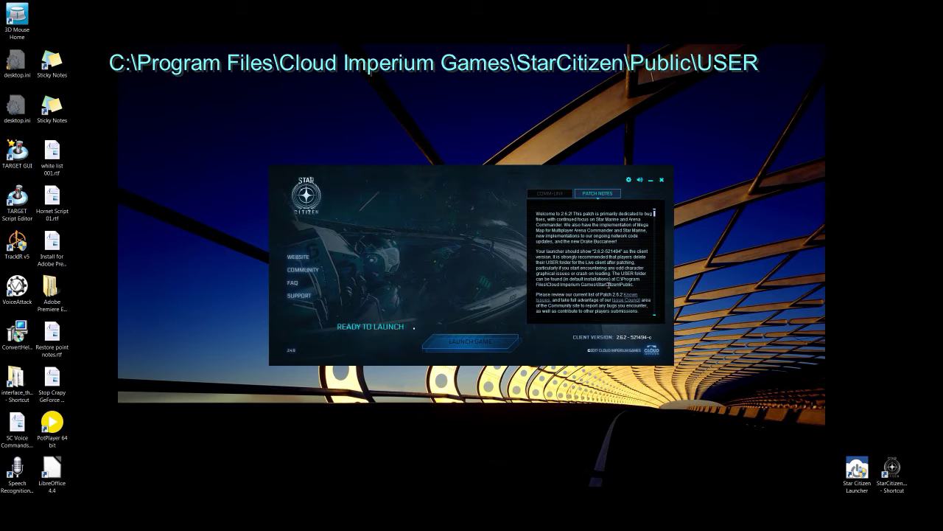
Step: Check where the launcher's settings offer Verify for analyzing the game files, and close the settings again
click(630, 180)
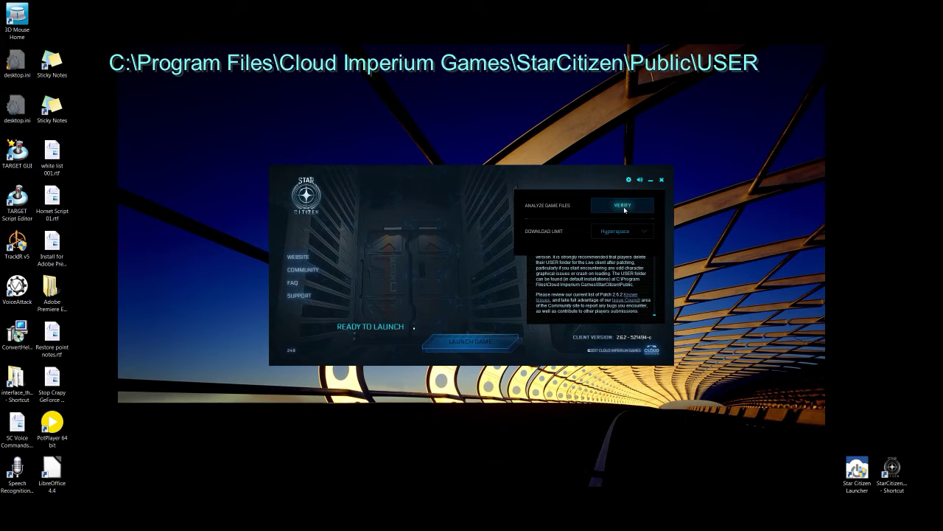
click(624, 209)
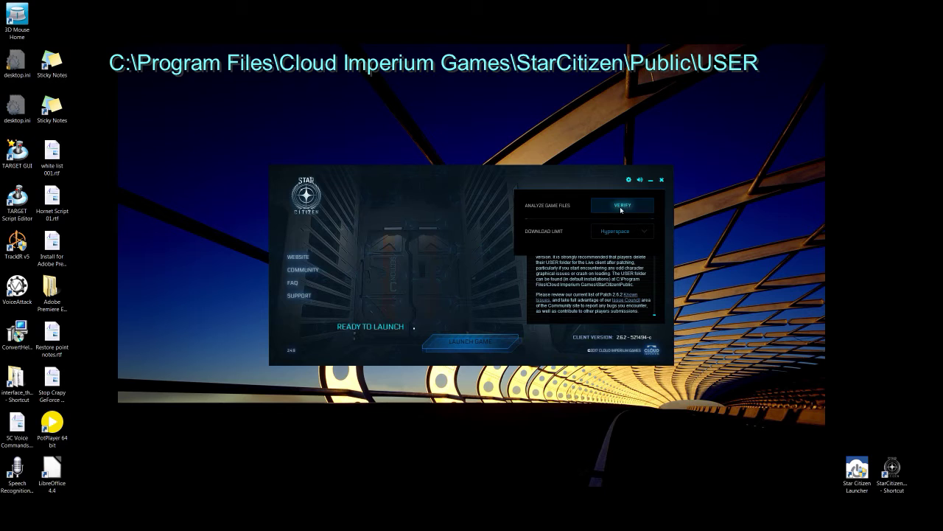
click(476, 209)
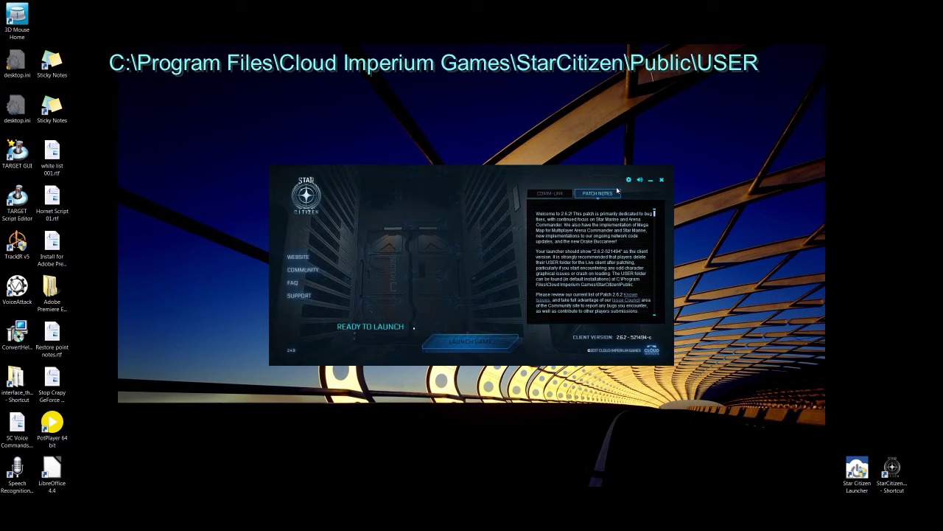
Step: Close the launcher and browse the StarCitizen\Public\USER folder down to Controls\Mappings
click(661, 181)
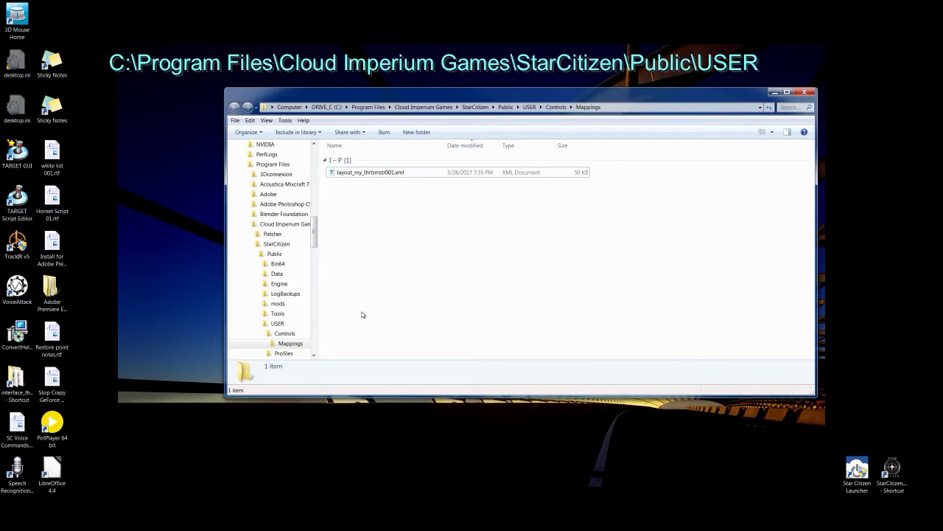
click(278, 323)
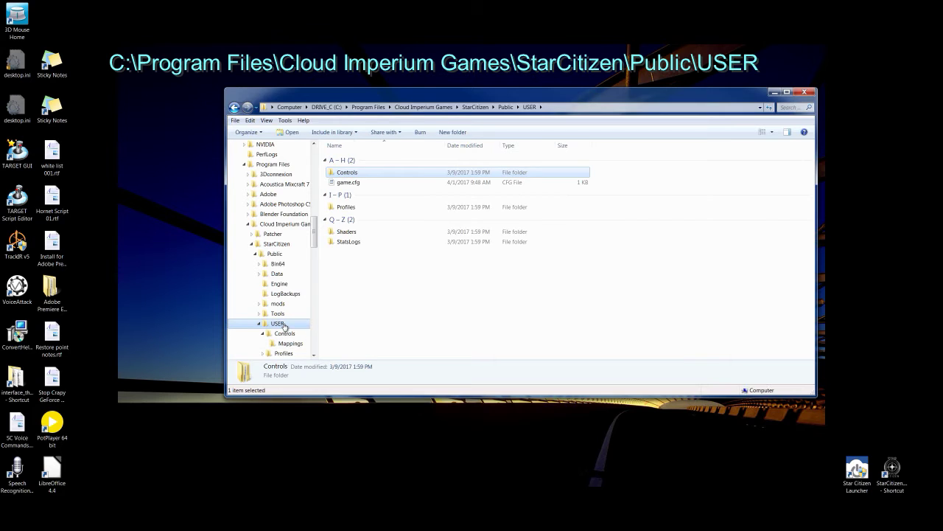
click(291, 343)
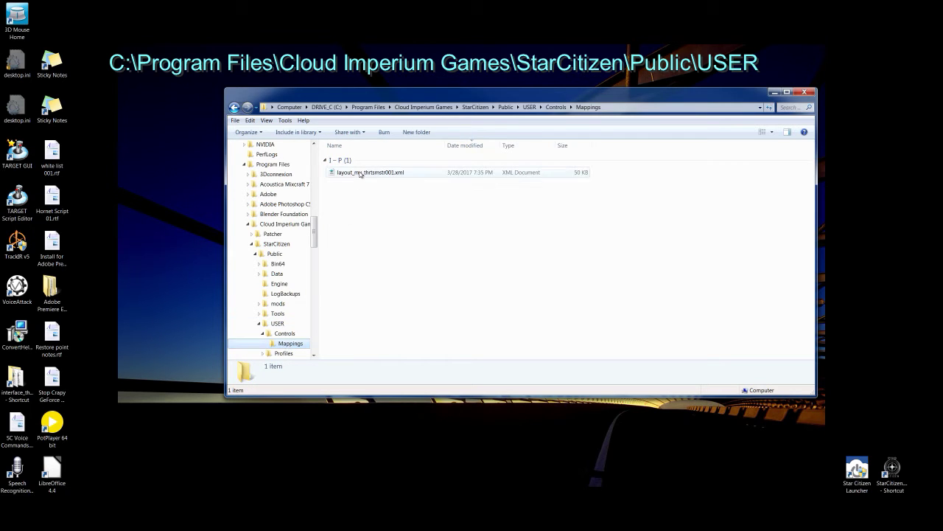
Step: Back up layout_my_thrtsmstr001.xml by copying it to the desktop, choosing Don't copy for the existing file of the same name
right_click(360, 174)
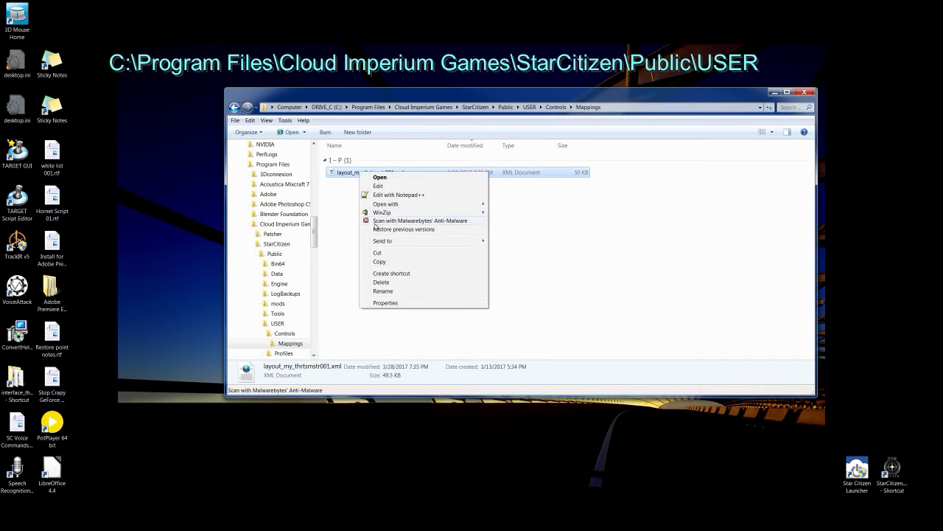
click(375, 261)
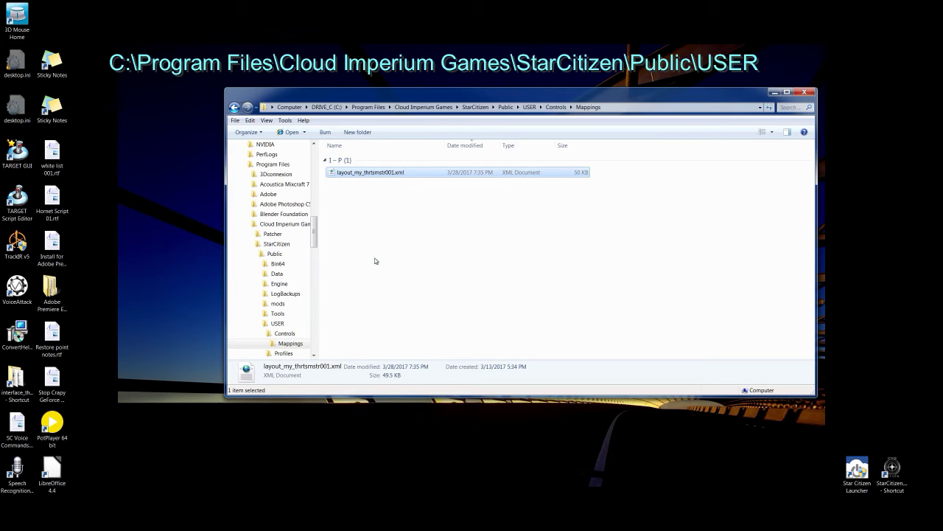
right_click(176, 154)
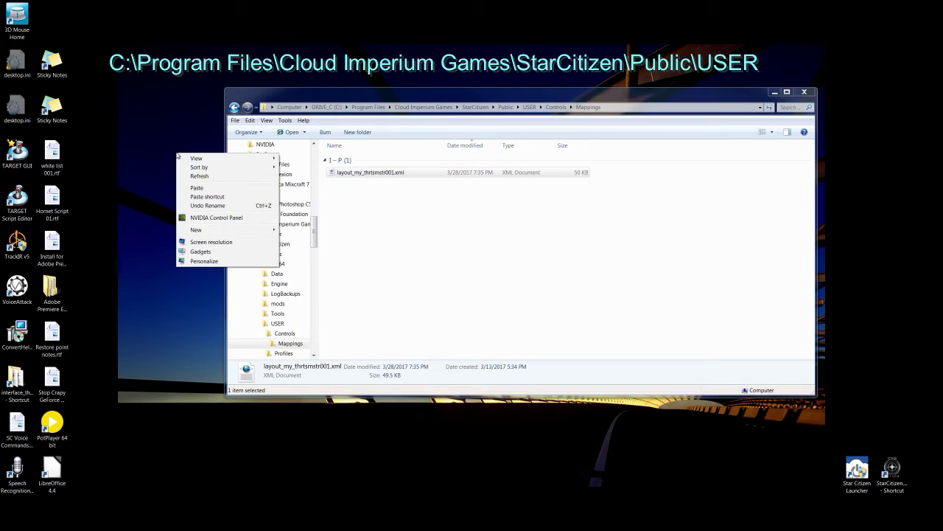
click(196, 188)
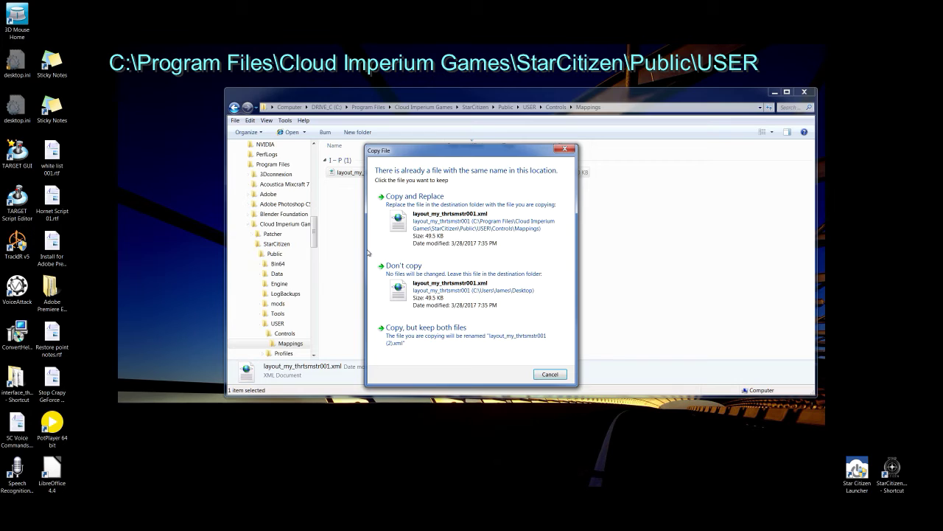
click(442, 299)
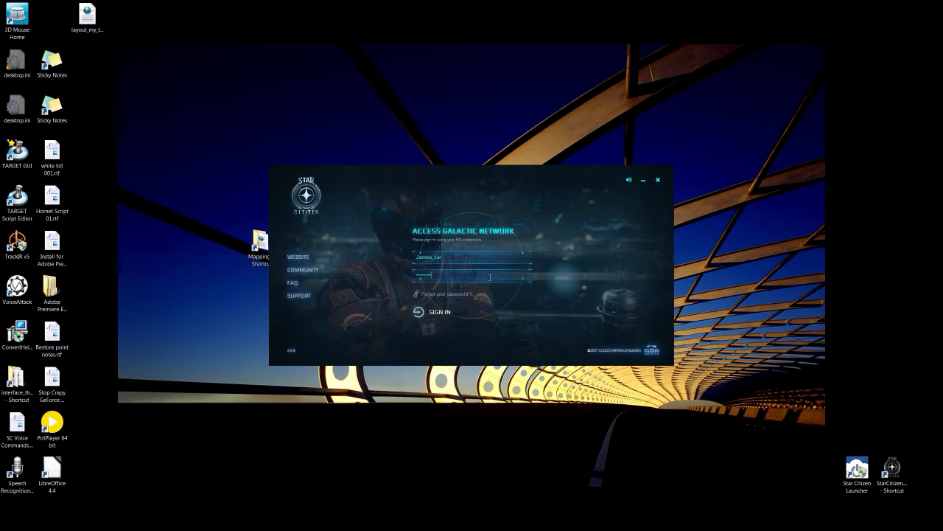
Step: Sign in to the launcher and go to the Verify option for analyzing game files in its settings
key(Return)
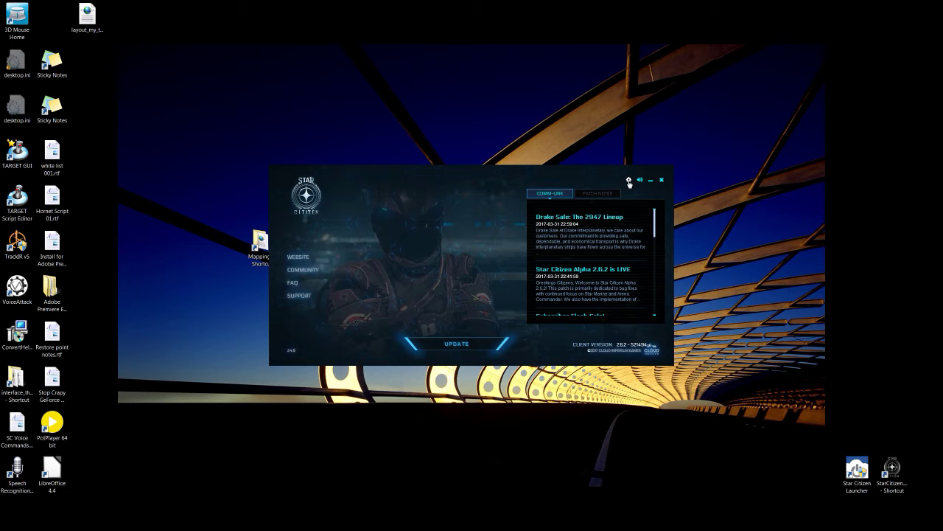
click(629, 181)
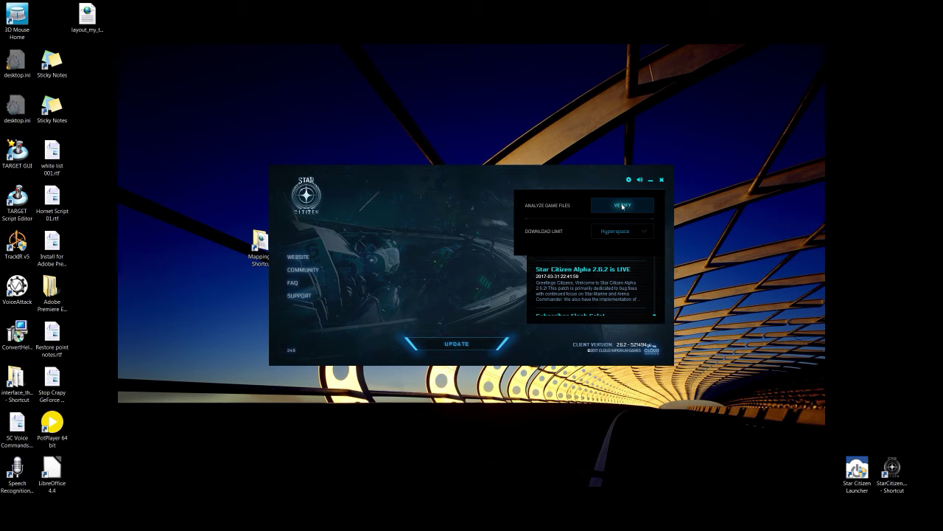
click(623, 207)
click(616, 210)
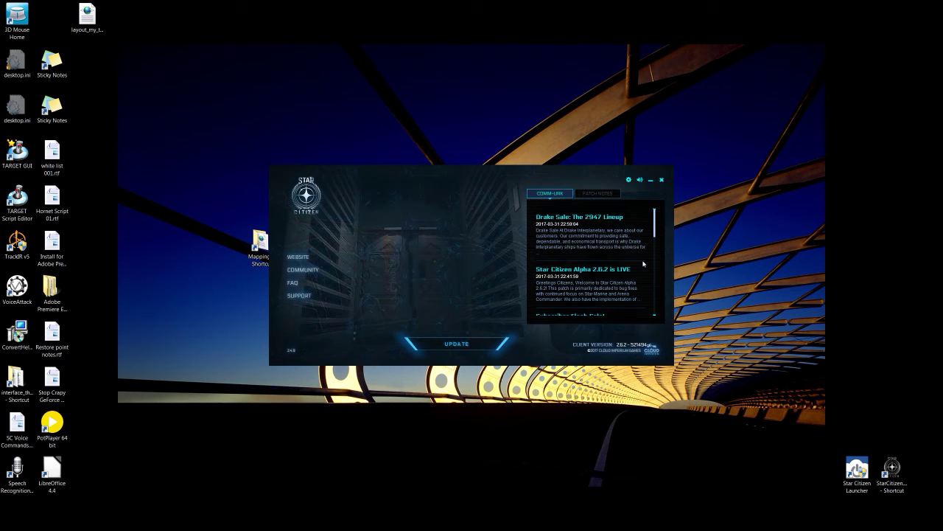
Step: Display the Alpha 2.6.2 patch notes and recheck the game-file verification option in the launcher settings
click(597, 193)
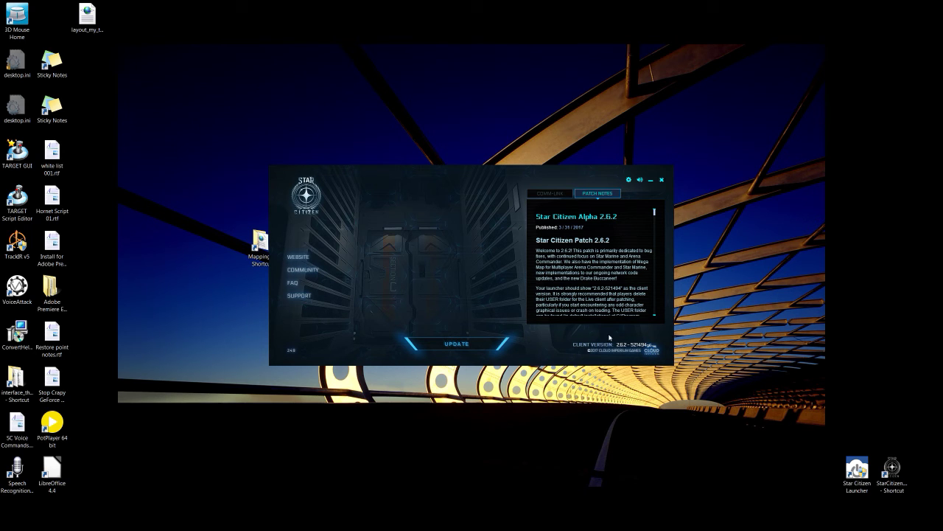
click(629, 181)
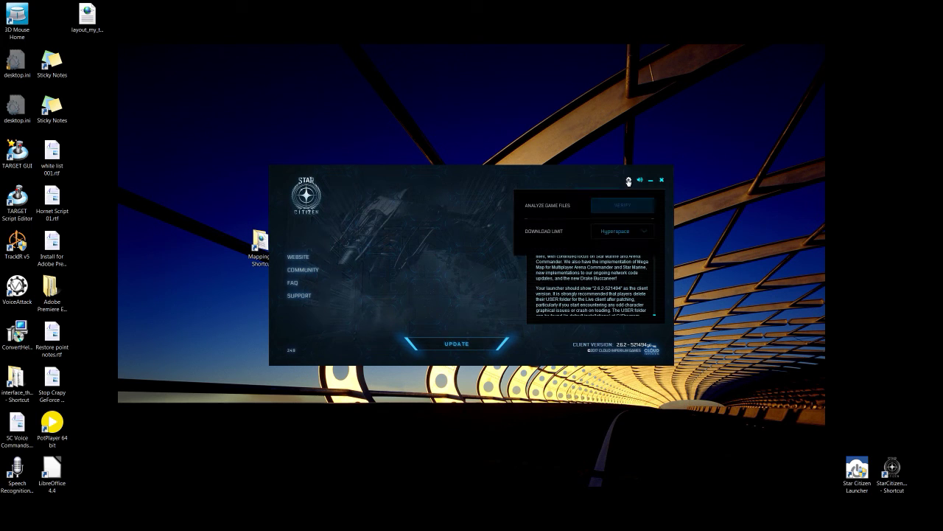
click(627, 203)
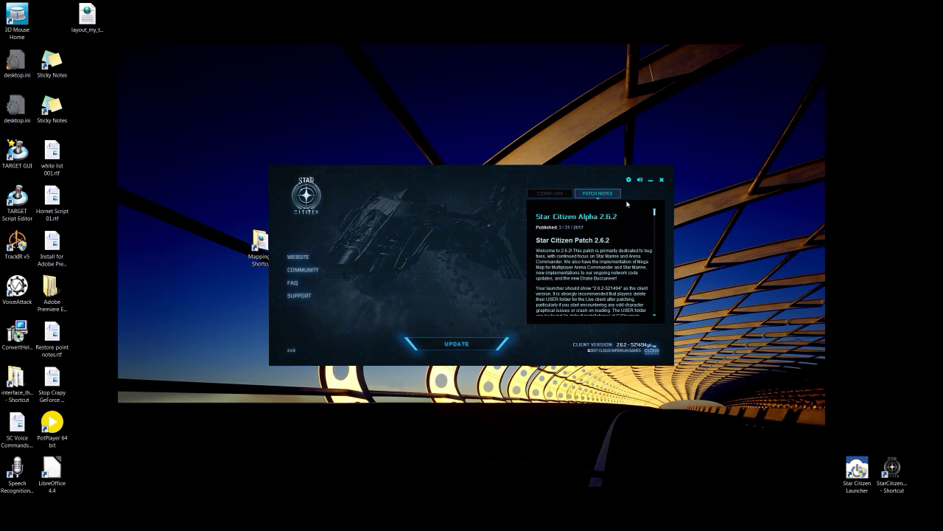